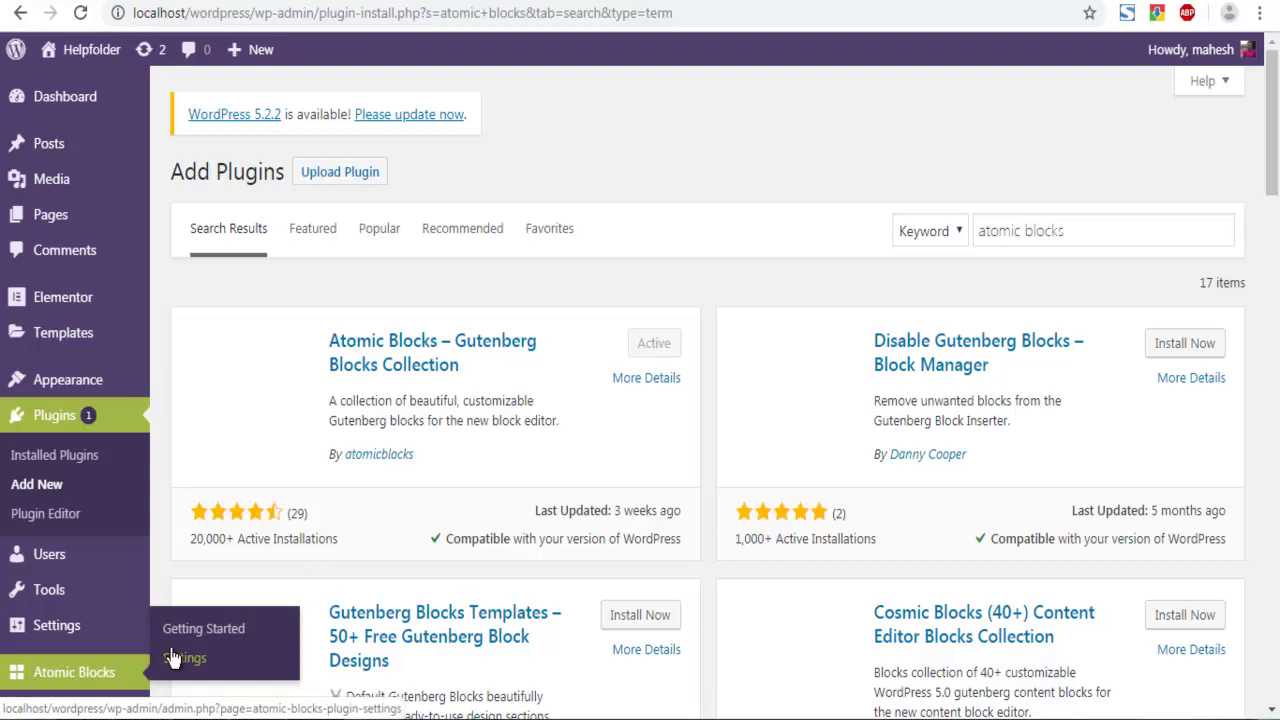
# - Open the Atomic Blocks getting started page and look through the available blocks, including the Testimonial Block
pyautogui.click(90, 678)
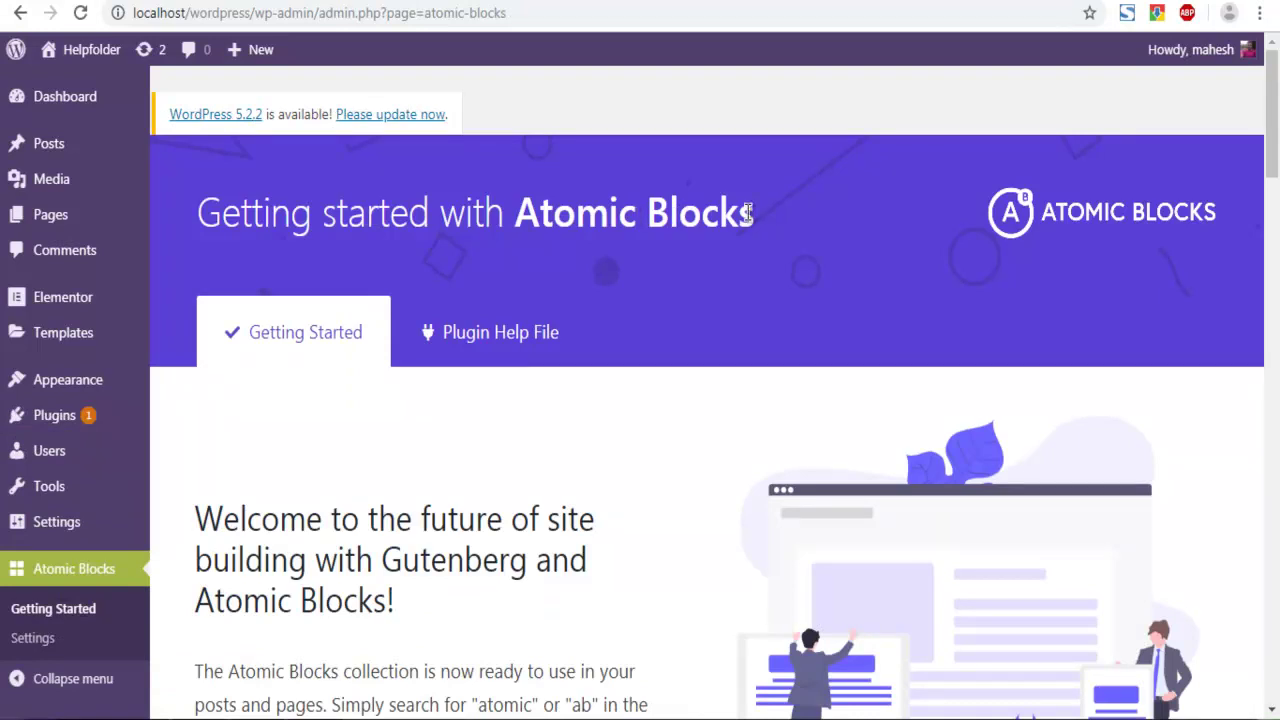
pyautogui.scroll(-10, 692, 270)
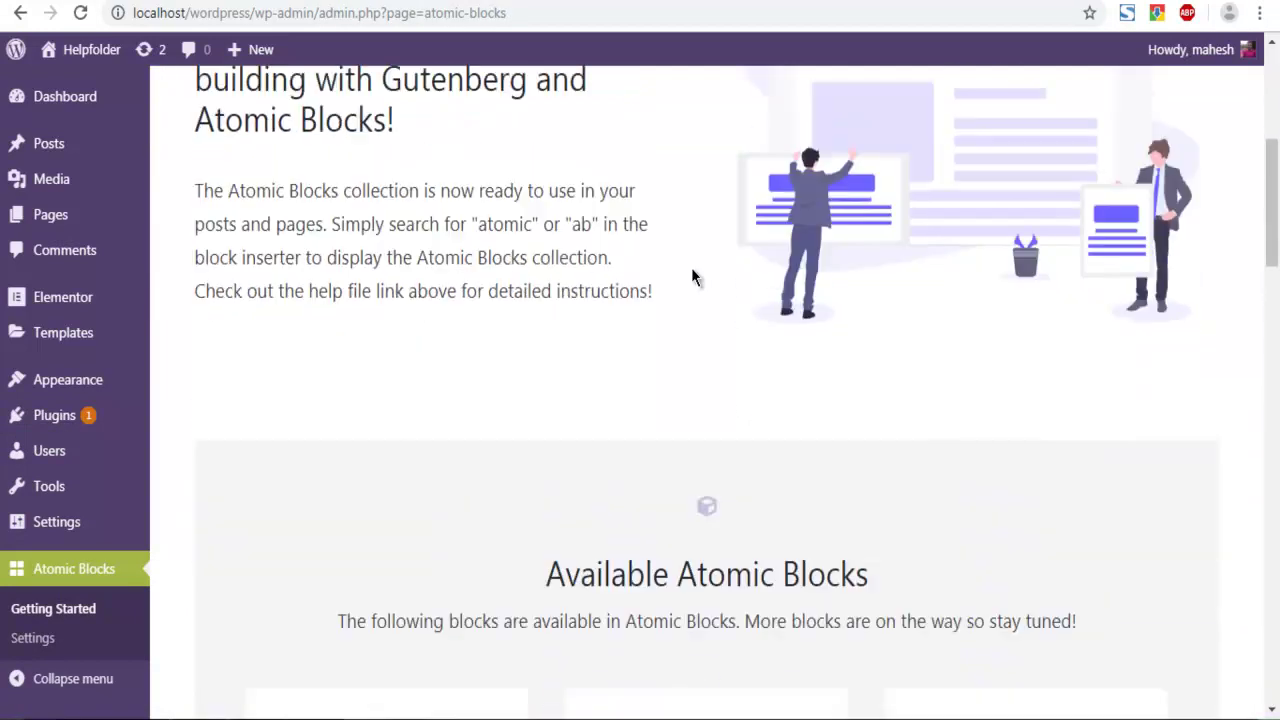
pyautogui.scroll(-12, 691, 270)
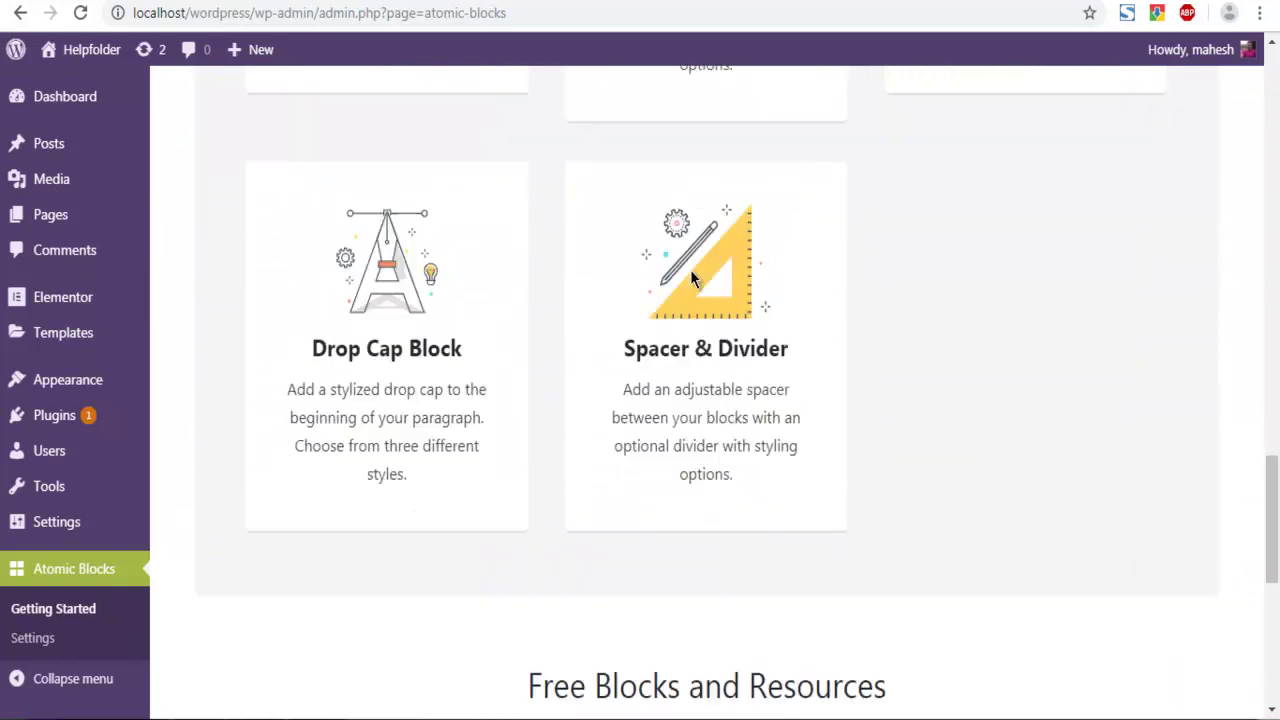
pyautogui.scroll(15, 236, 262)
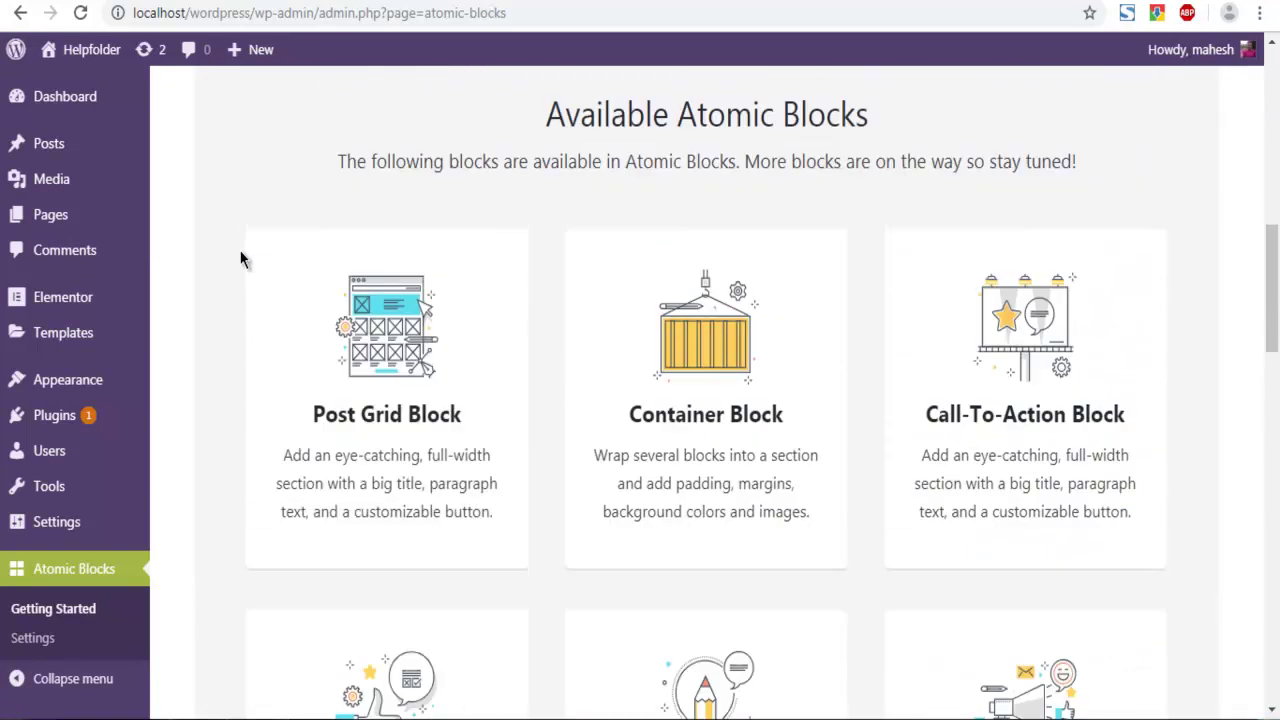
pyautogui.scroll(-4, 240, 258)
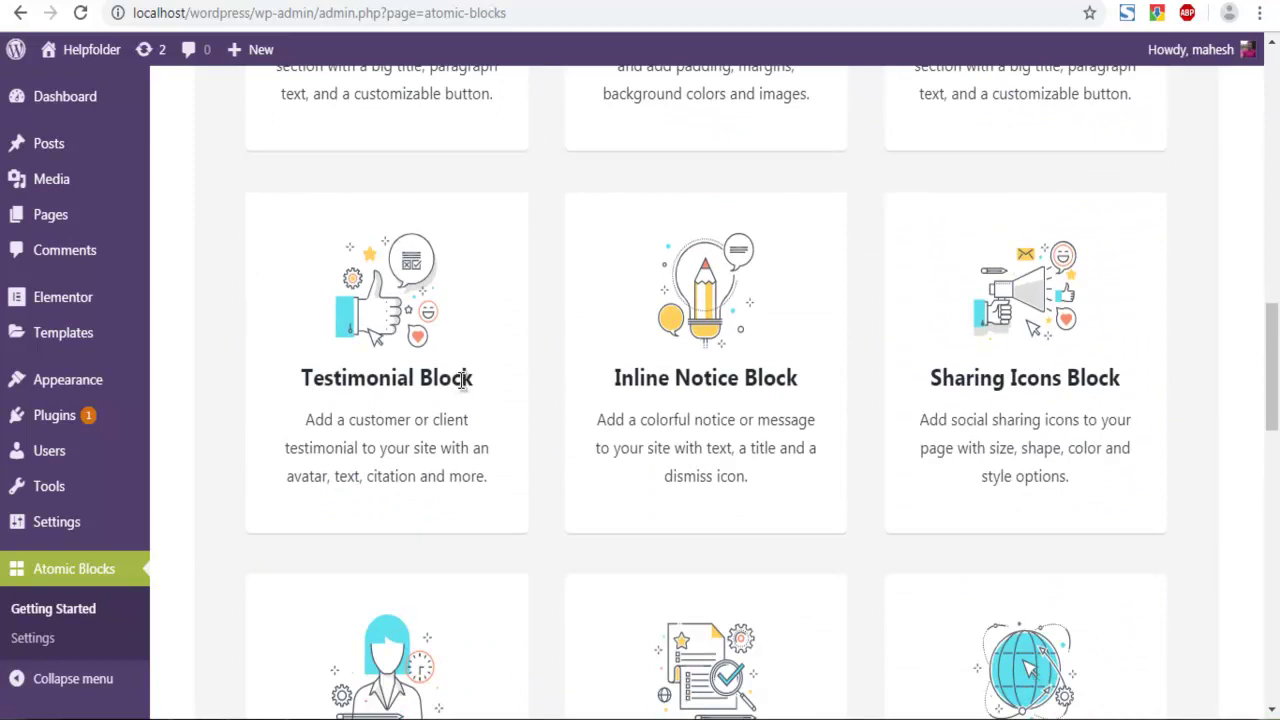
# - Open the post "Markup: Text Alignment" for editing from the list of all posts
pyautogui.moveTo(62, 147)
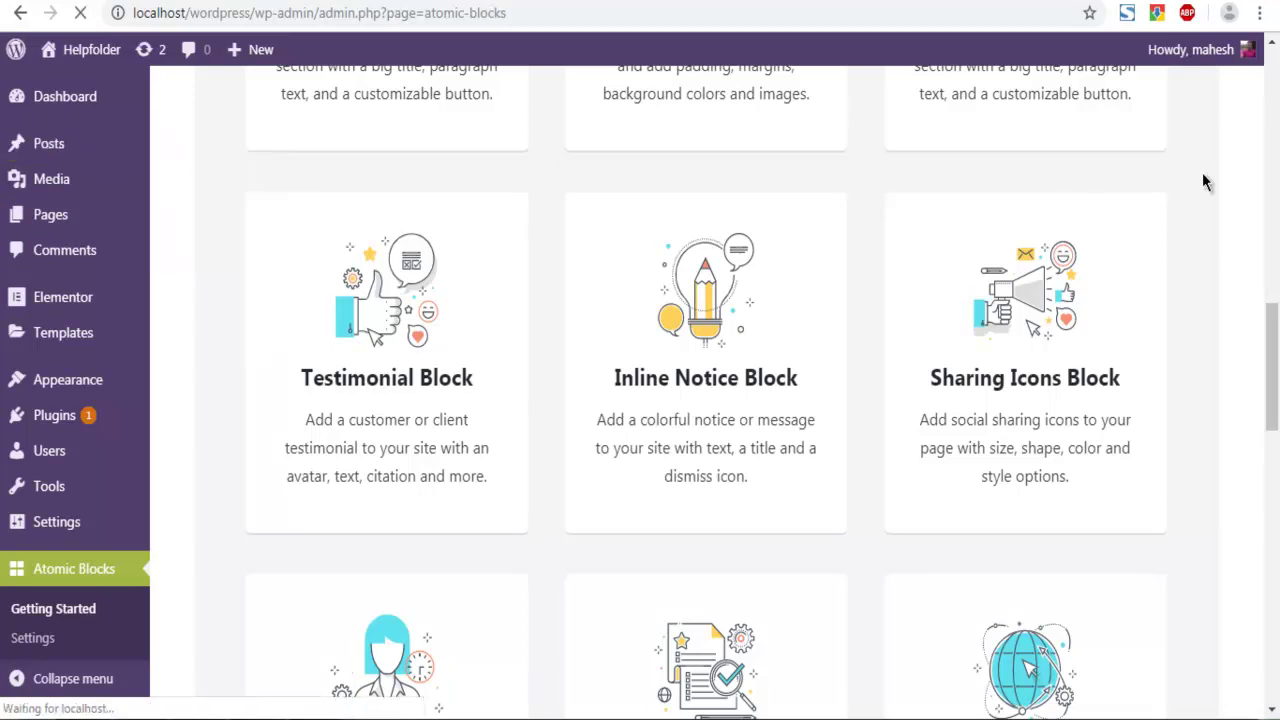
pyautogui.scroll(15, 1203, 175)
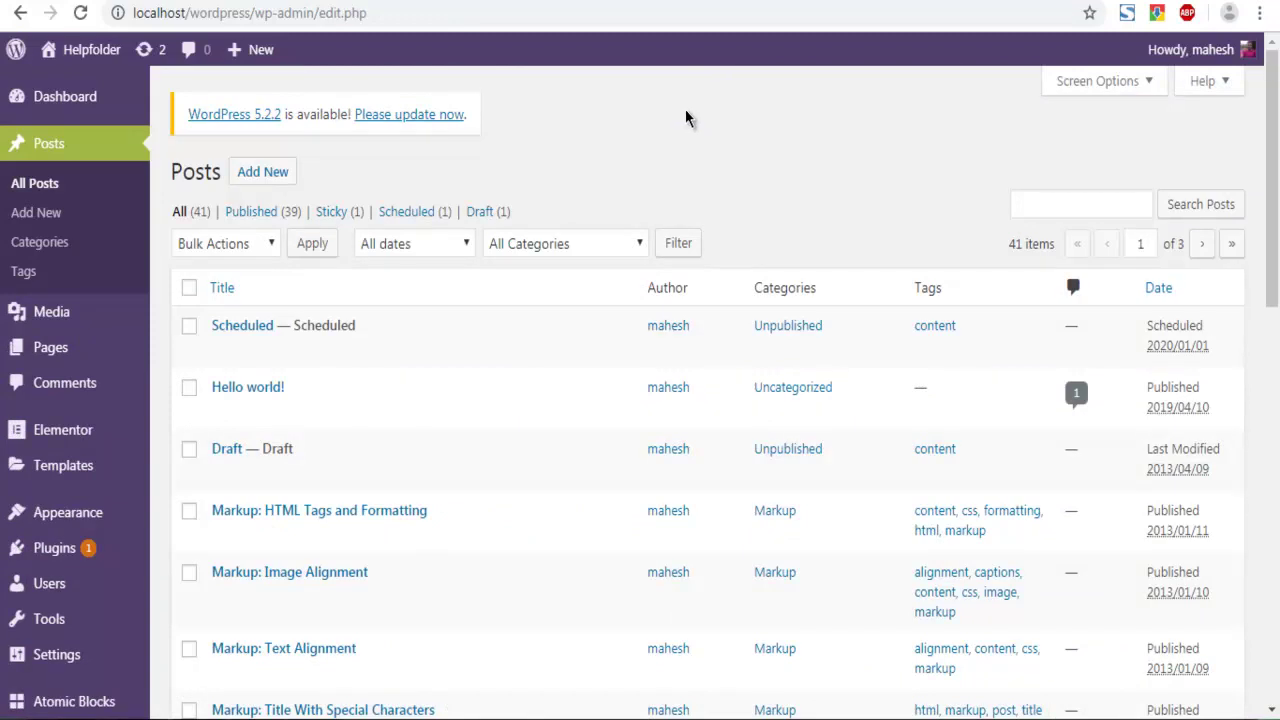
pyautogui.scroll(-2, 450, 295)
pyautogui.moveTo(226, 195)
pyautogui.moveTo(277, 376)
pyautogui.scroll(-1, 525, 383)
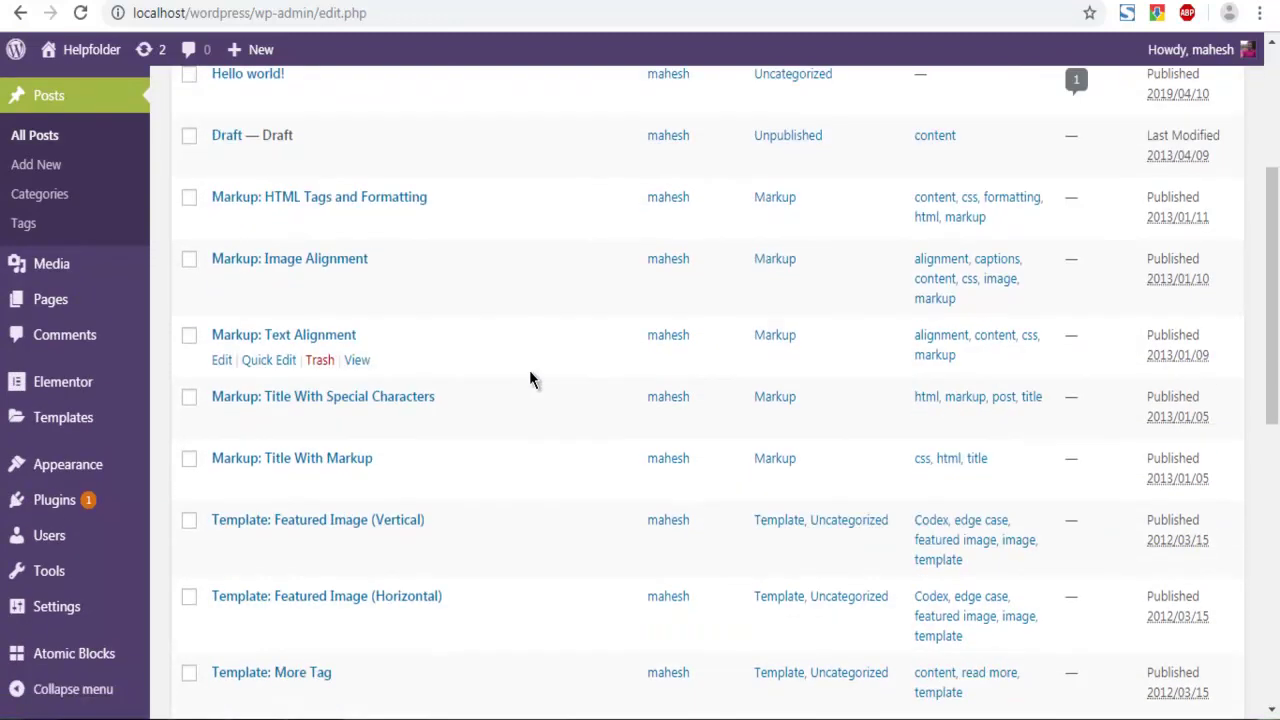
pyautogui.scroll(-1, 529, 377)
pyautogui.scroll(-4, 530, 375)
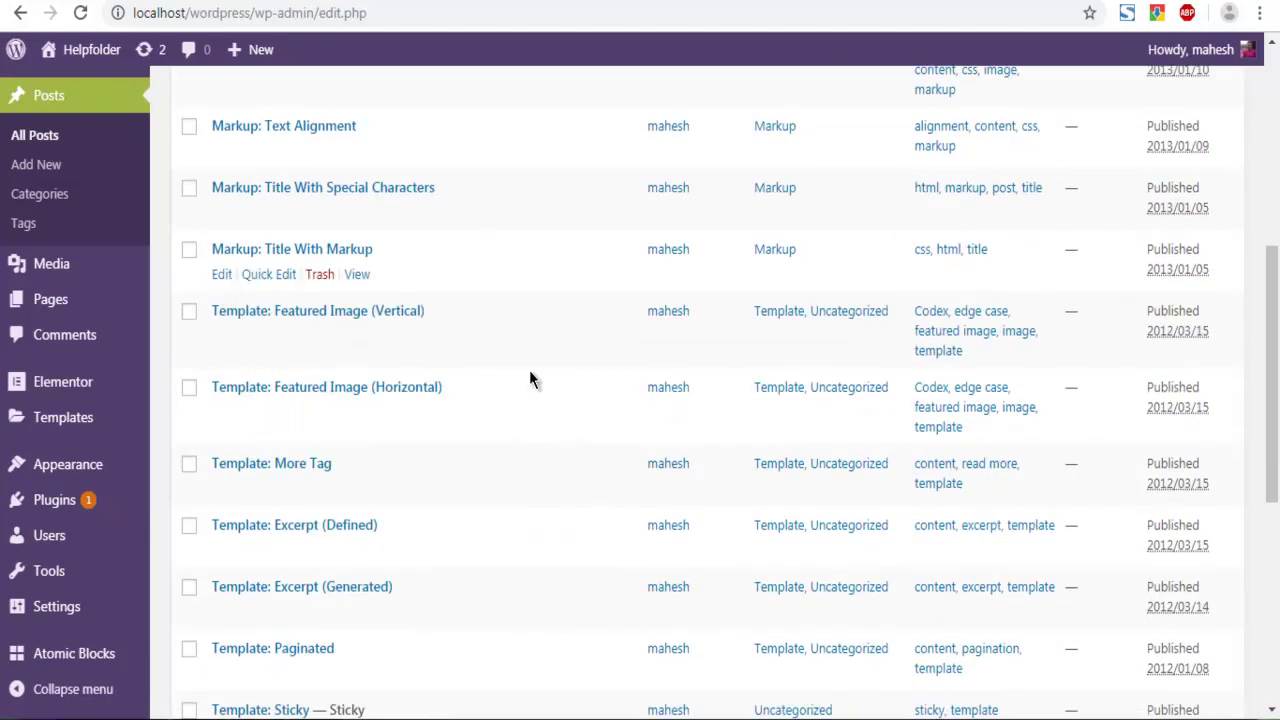
pyautogui.scroll(-3, 530, 378)
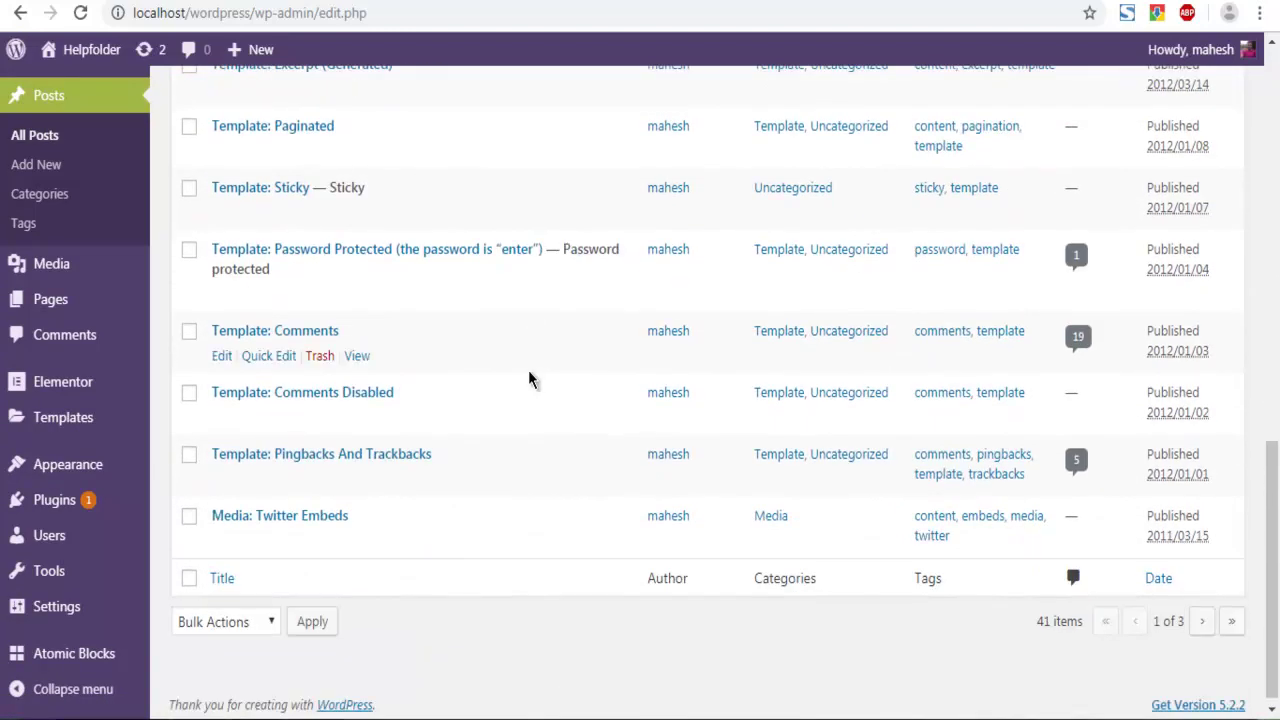
pyautogui.scroll(10, 530, 378)
pyautogui.scroll(-2, 530, 378)
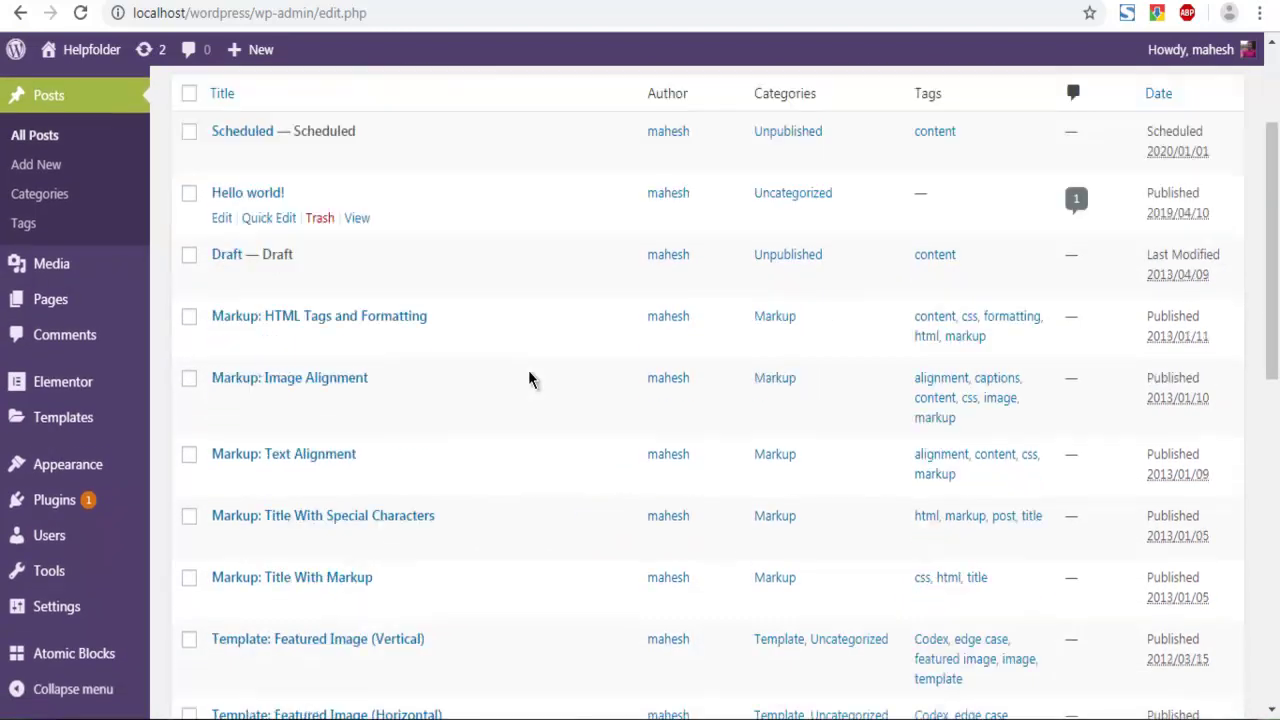
pyautogui.click(221, 464)
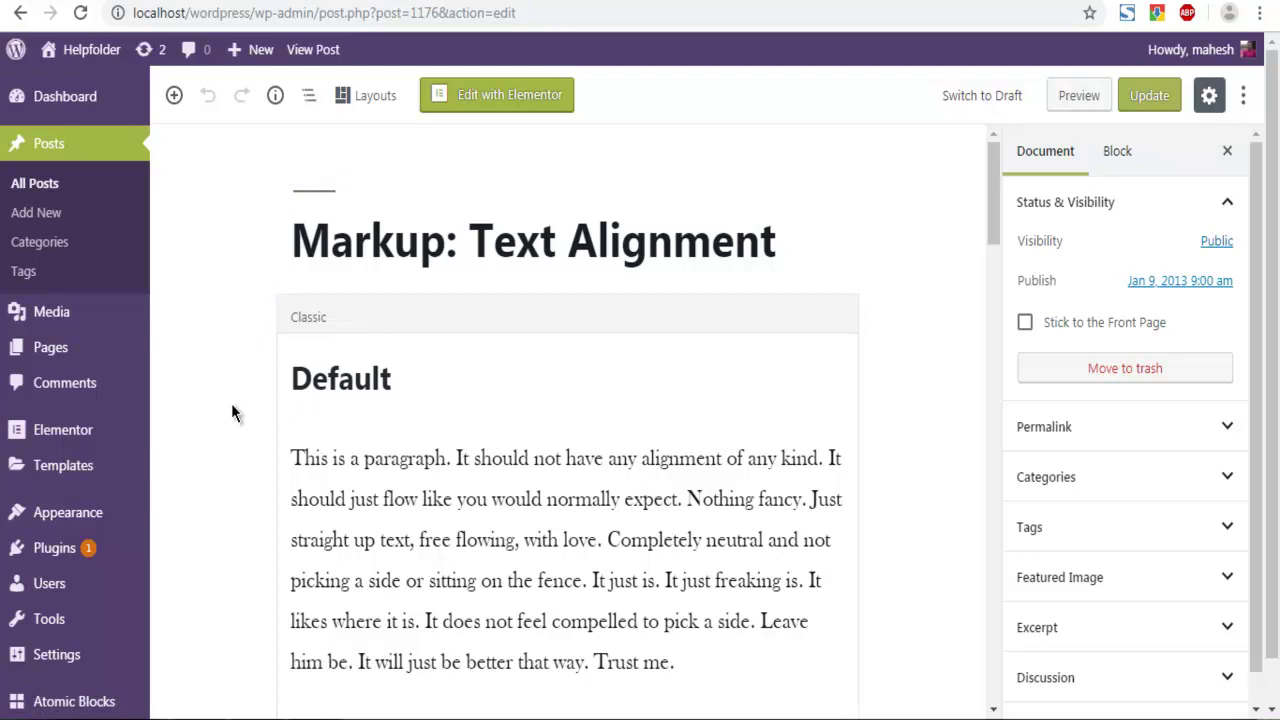
# - Add an empty line below the left-aligned paragraph in the post's classic block, just above the "Center Align" heading
pyautogui.click(1118, 150)
pyautogui.click(1035, 158)
pyautogui.scroll(-4, 224, 406)
pyautogui.scroll(4, 226, 409)
pyautogui.scroll(-5, 455, 480)
pyautogui.scroll(-2, 465, 478)
pyautogui.click(681, 360)
pyautogui.press('Down')
pyautogui.press('Return')
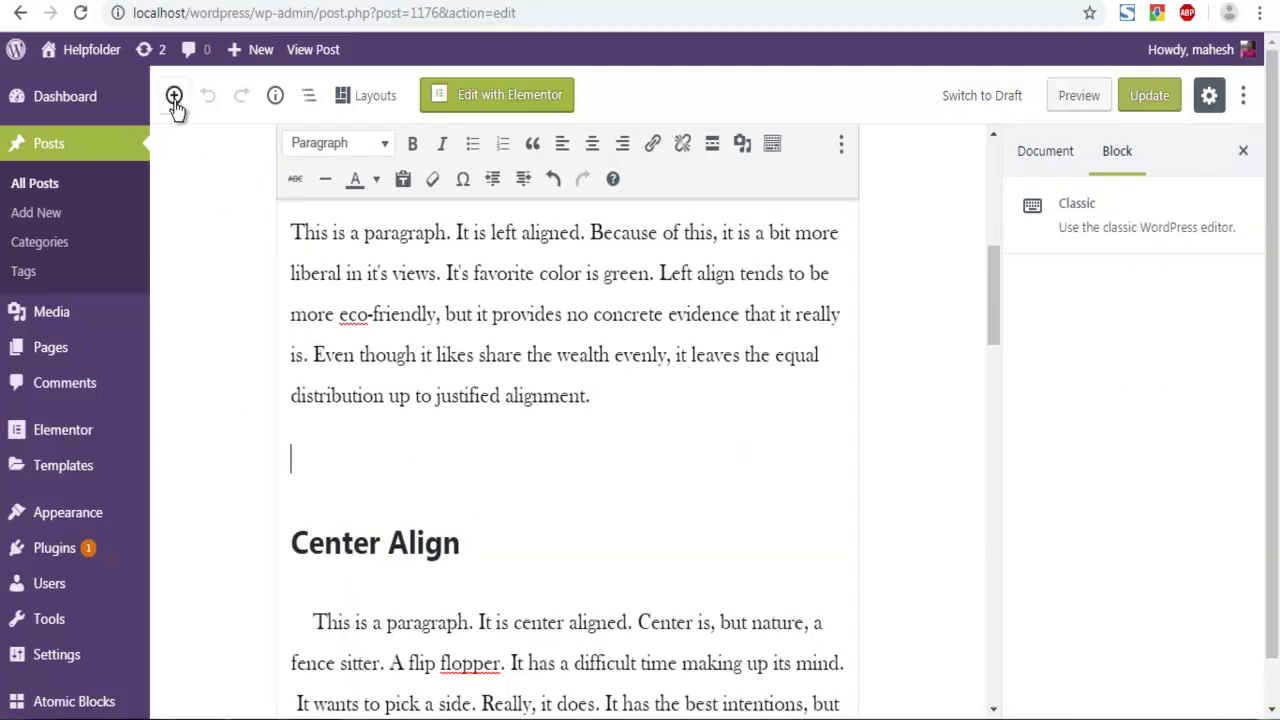
# - Search the available blocks for "testi" and insert the AB Testimonial block into the post
pyautogui.click(174, 97)
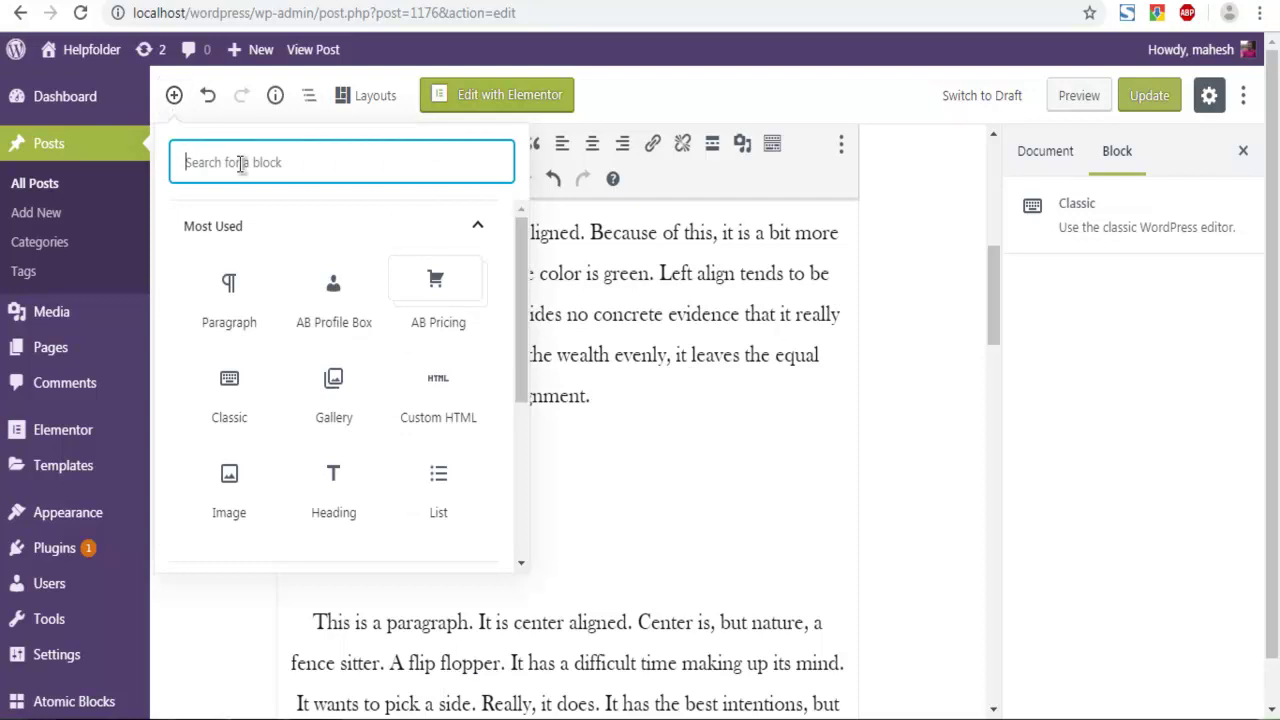
pyautogui.write('testi')
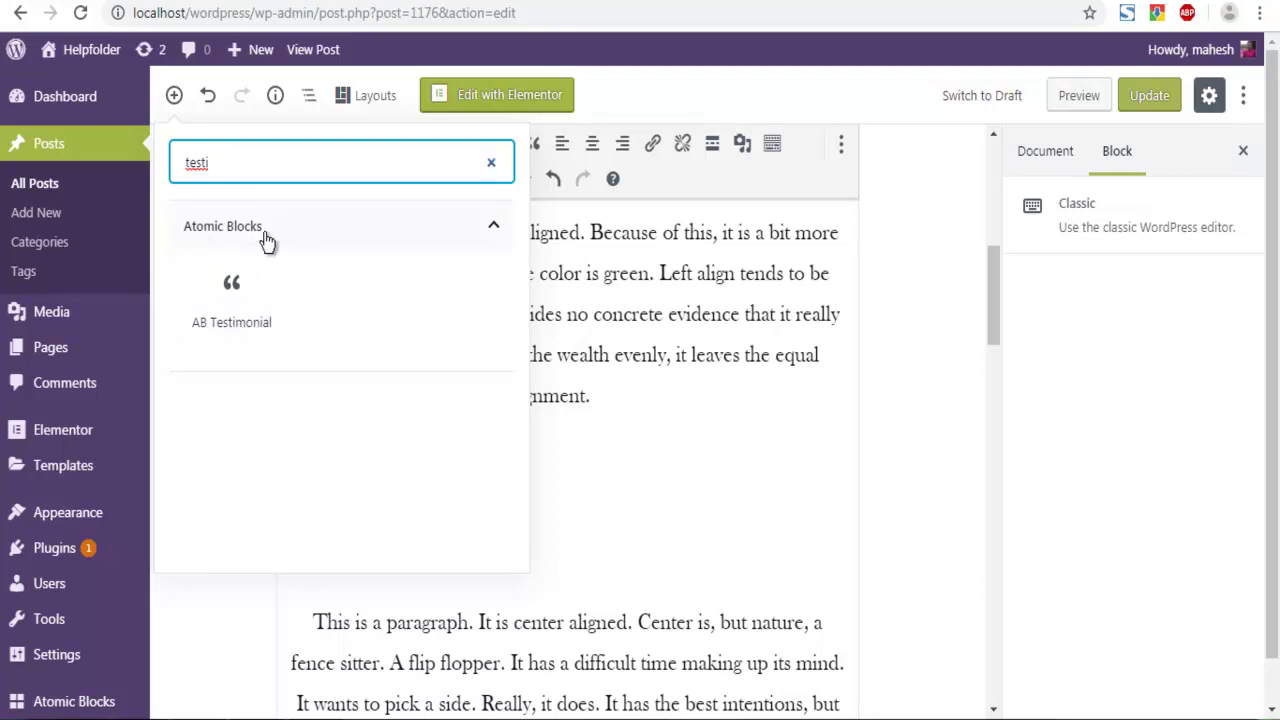
pyautogui.click(255, 320)
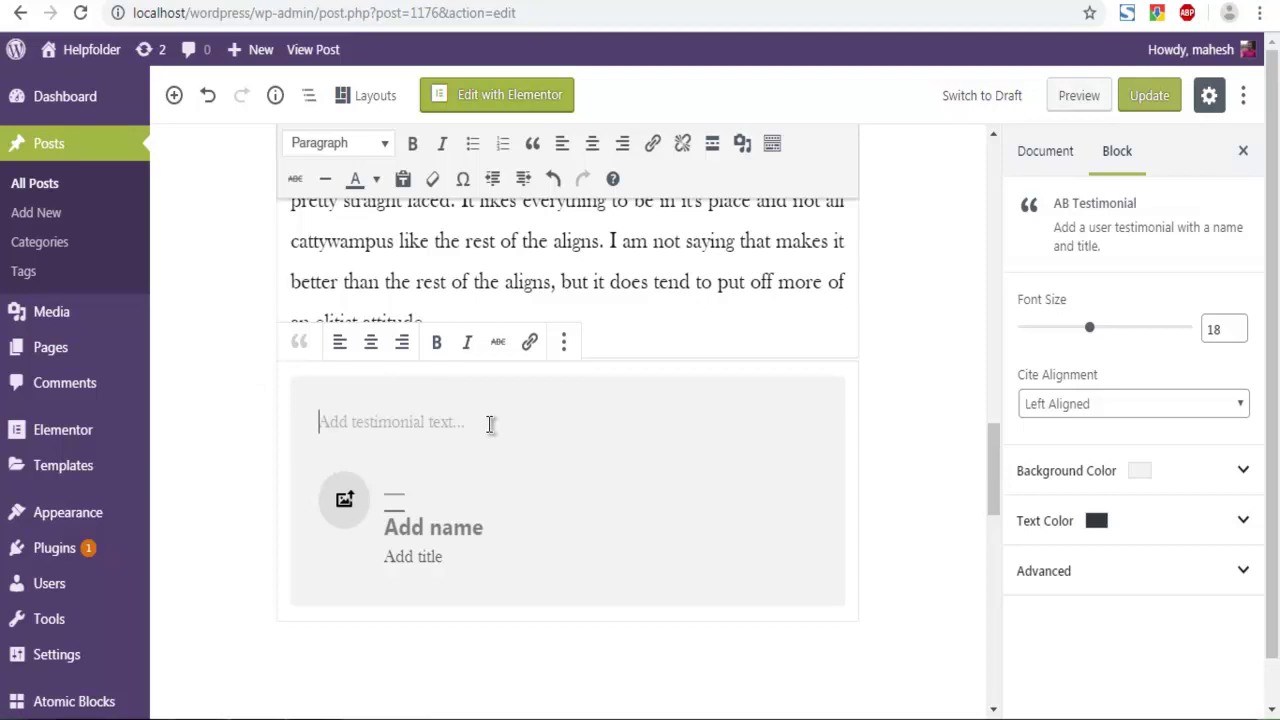
# - Enter the testimonial text "This is demo for Helpfolder YouTubes testimonial blocks video. So check how to edit the block and use it."
pyautogui.write('This is demo')
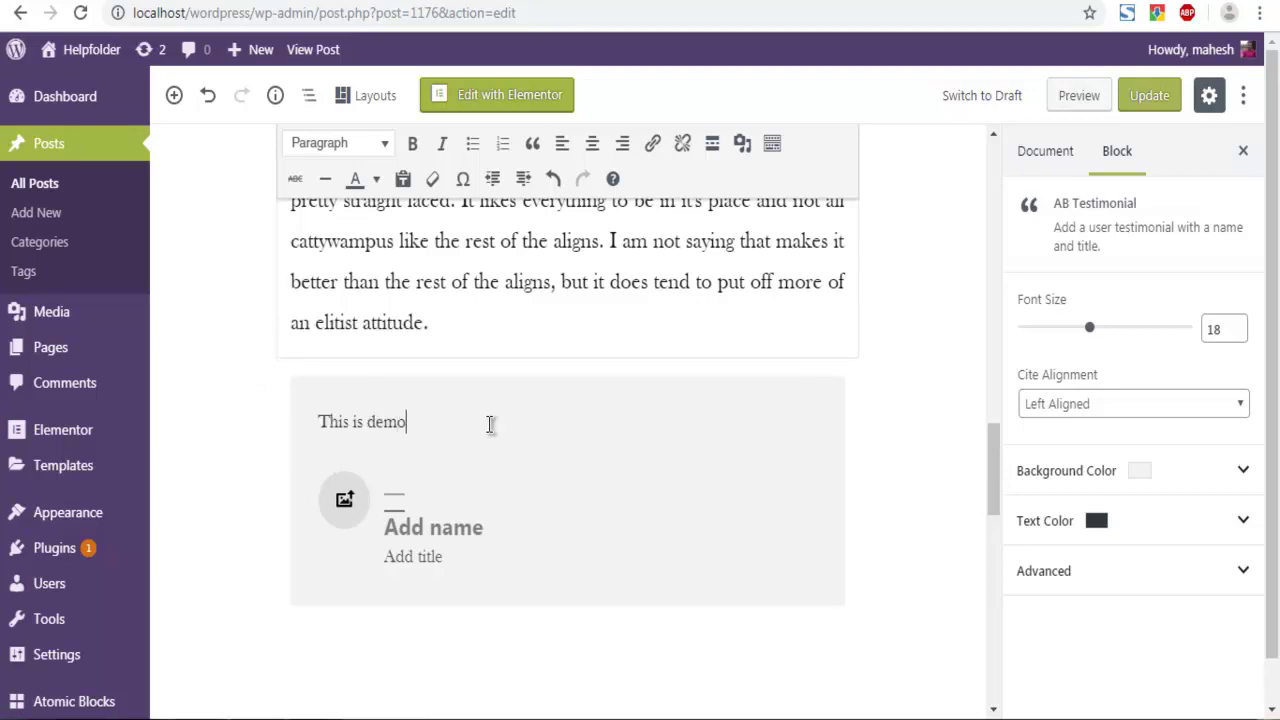
pyautogui.write(' for Helpfolders')
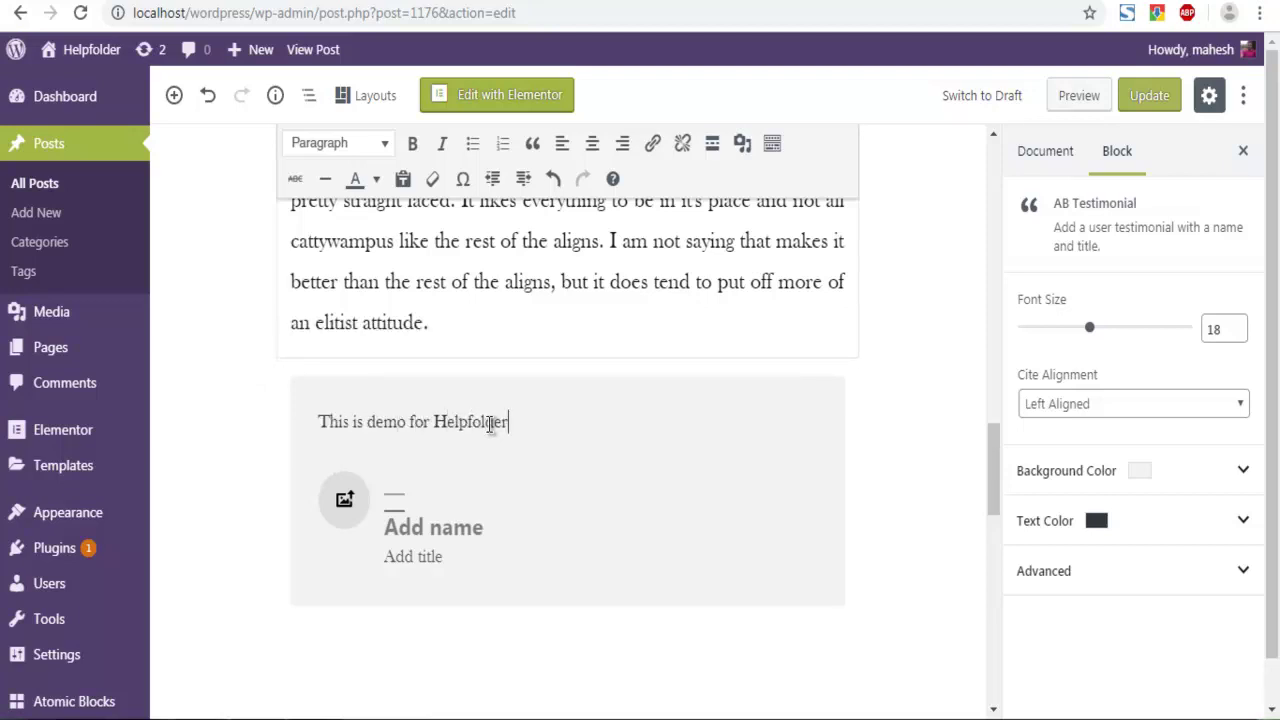
pyautogui.press('BackSpace')
pyautogui.press('BackSpace')
pyautogui.press('BackSpace')
pyautogui.write('r YouTubes testimonial blocks')
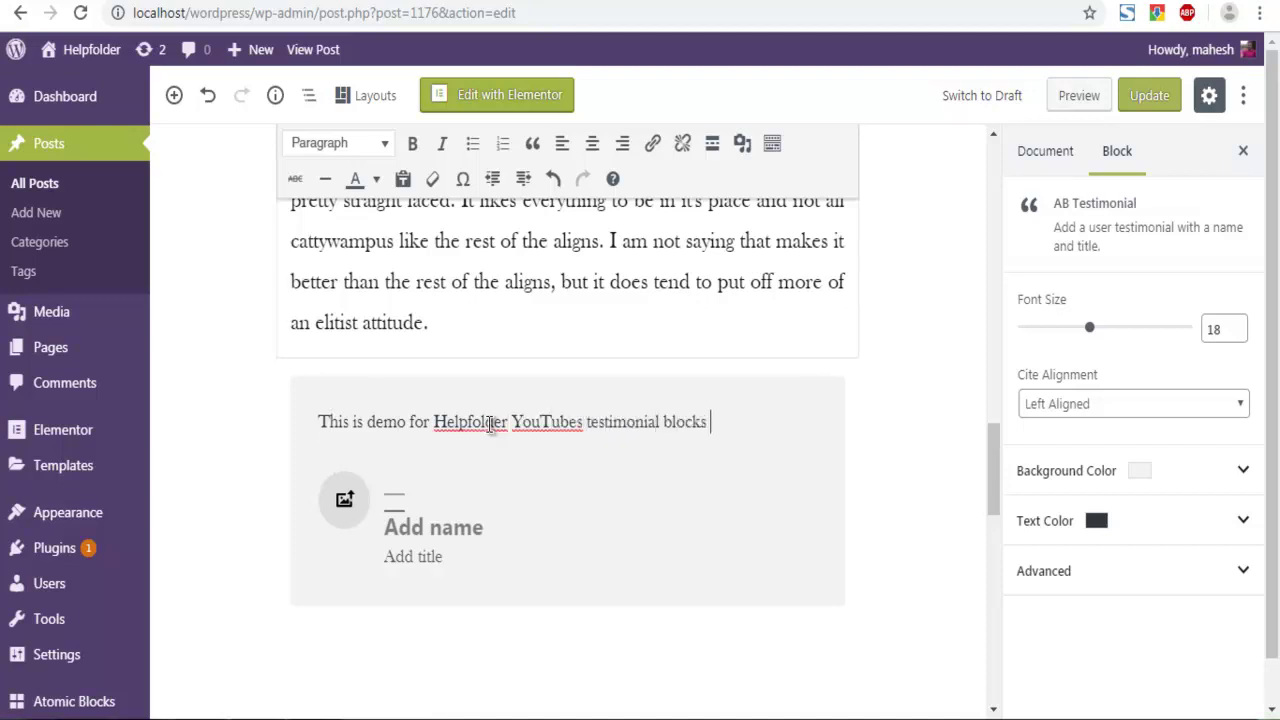
pyautogui.write(' video. So check how to ')
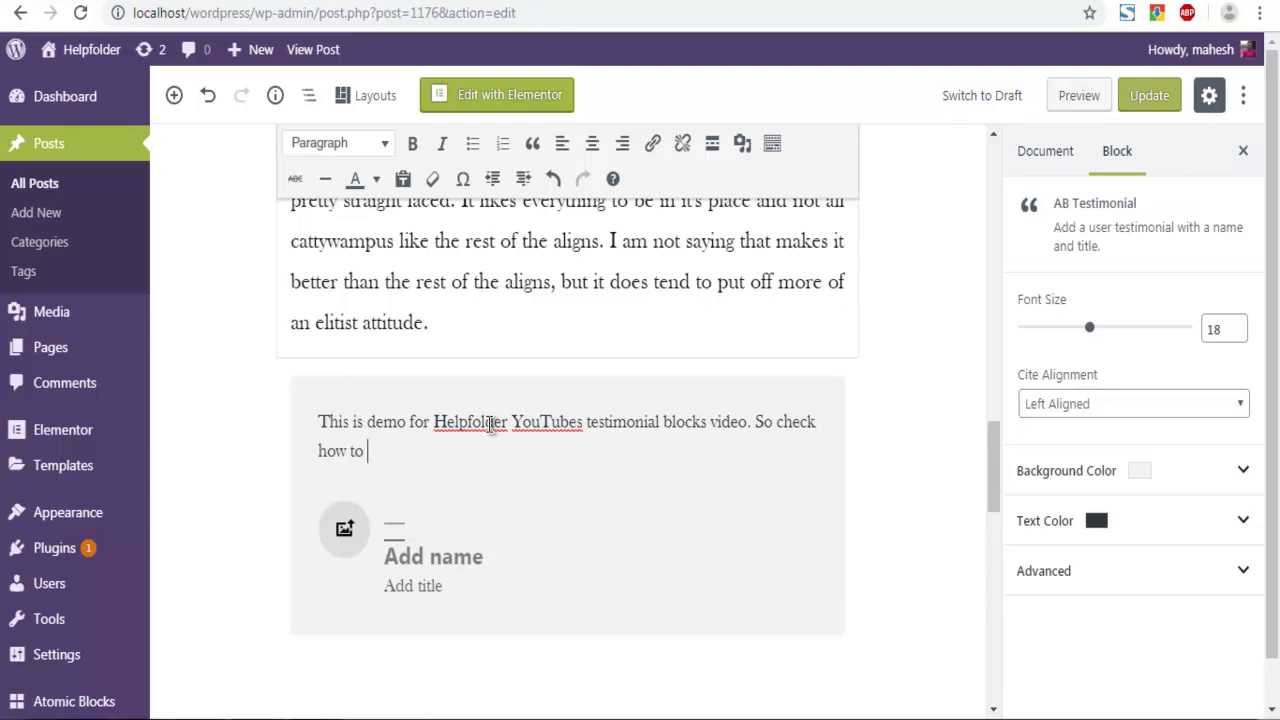
pyautogui.write('edit the block ')
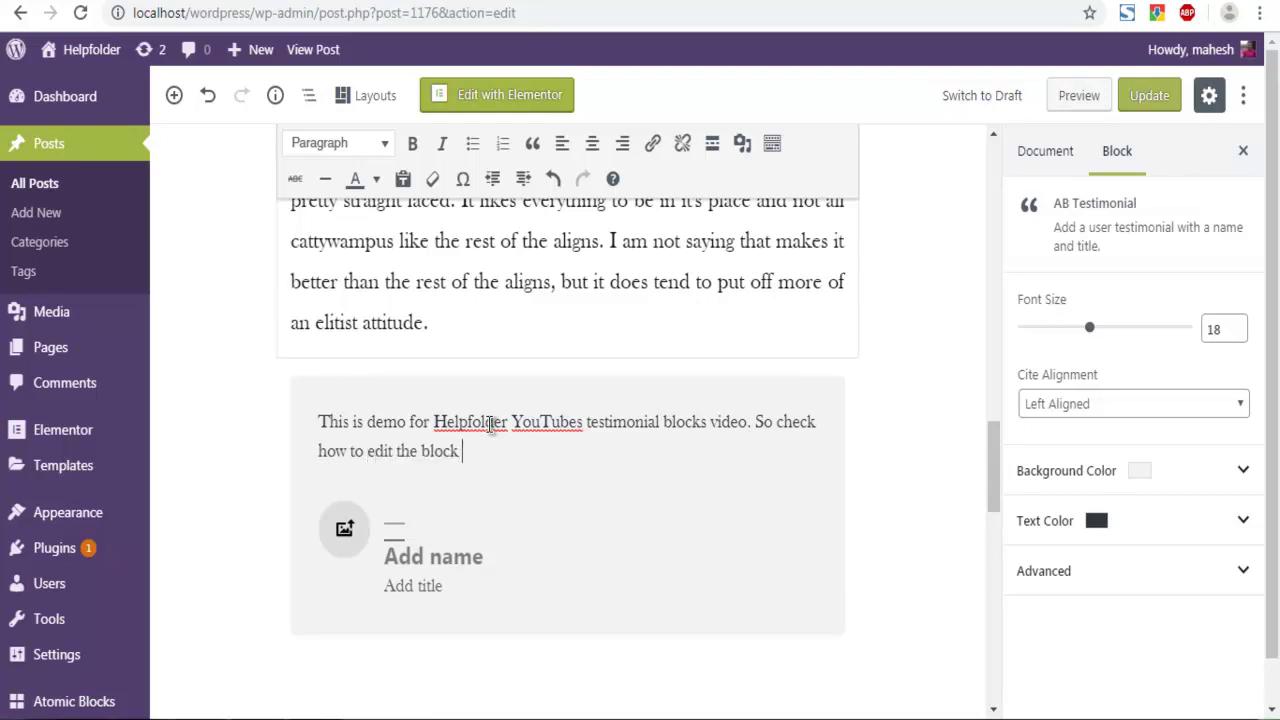
pyautogui.write('and use it.')
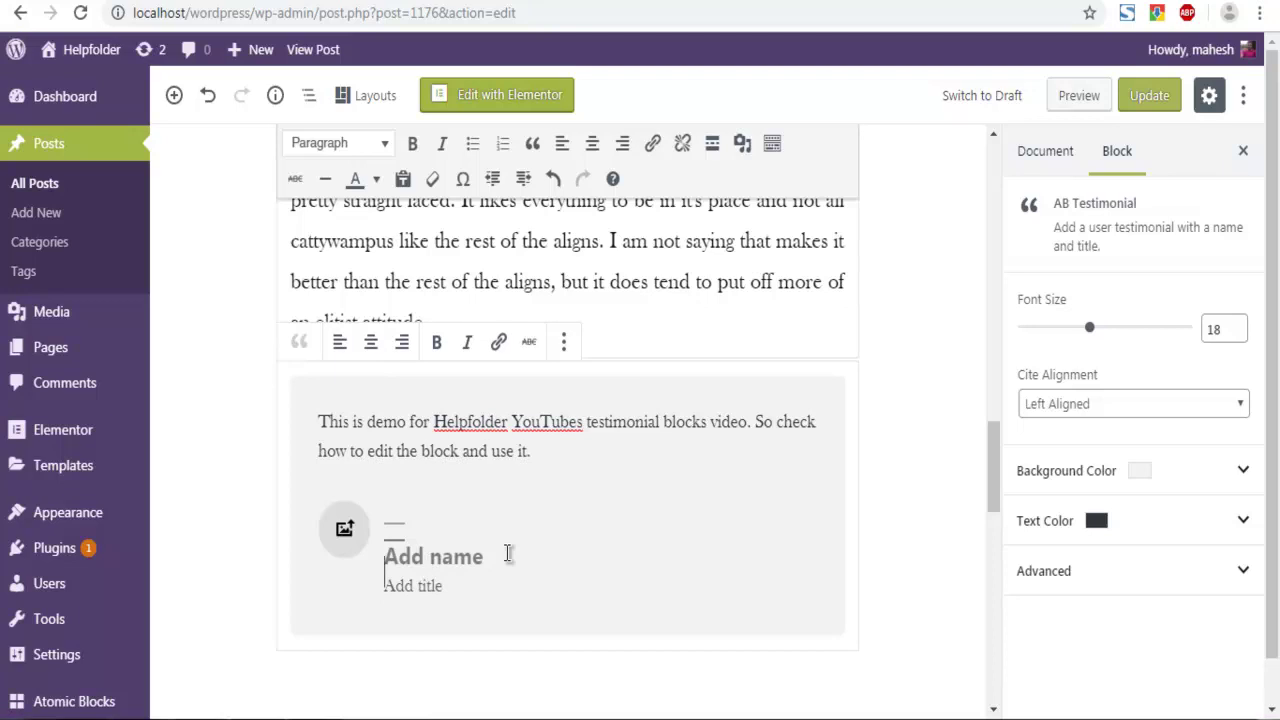
# - Enter "Helpfolder YouTube" as the name in the testimonial block
pyautogui.click(508, 553)
pyautogui.write('Helfo')
pyautogui.press('BackSpace')
pyautogui.press('BackSpace')
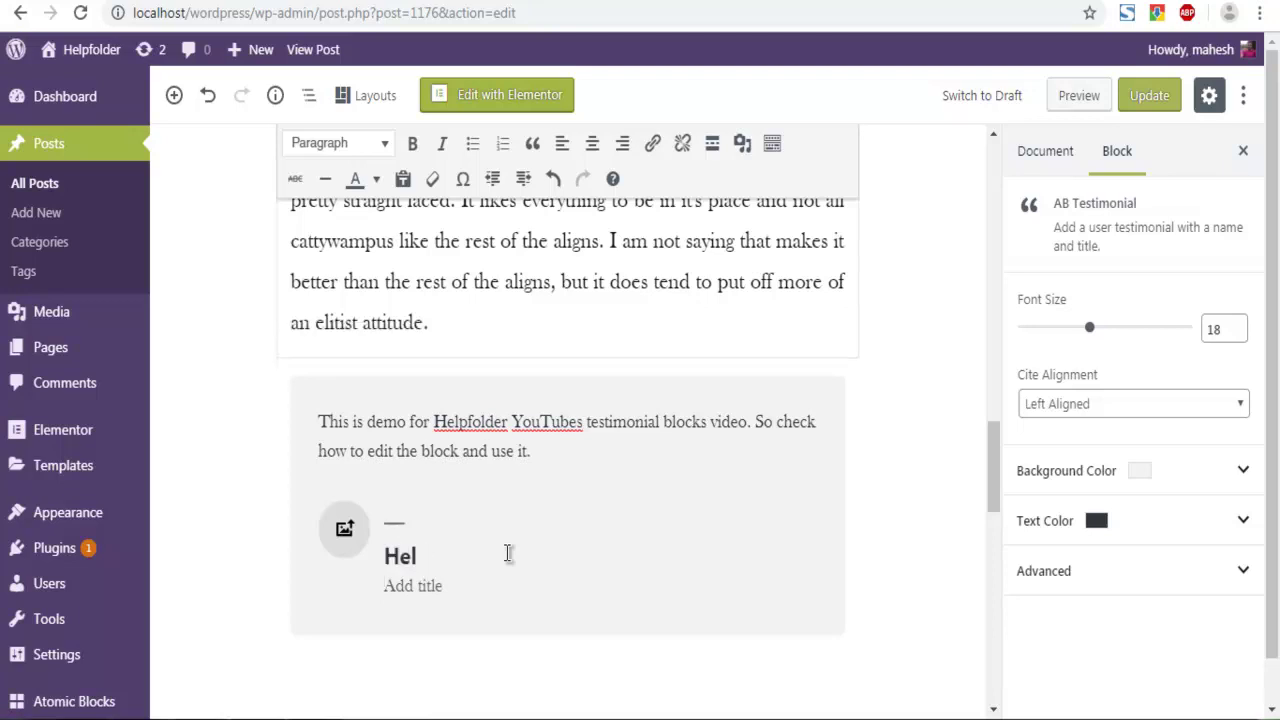
pyautogui.write('pfolder Yo')
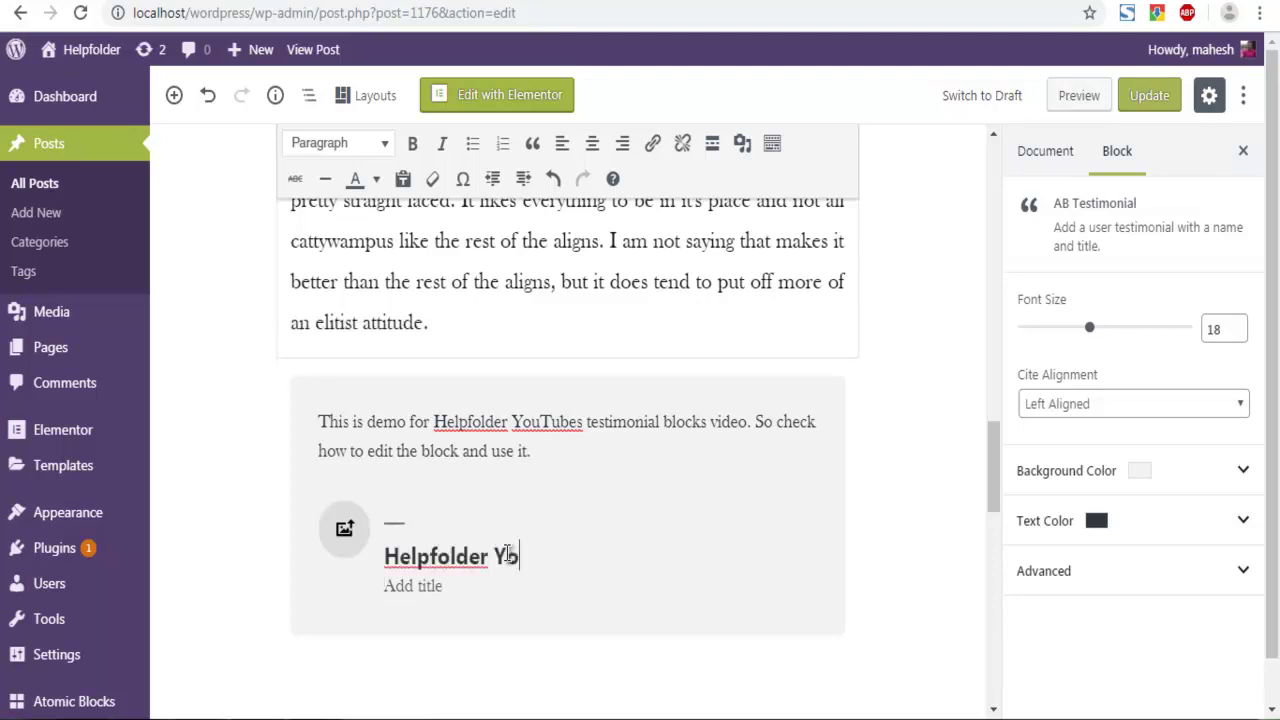
pyautogui.write('uTube')
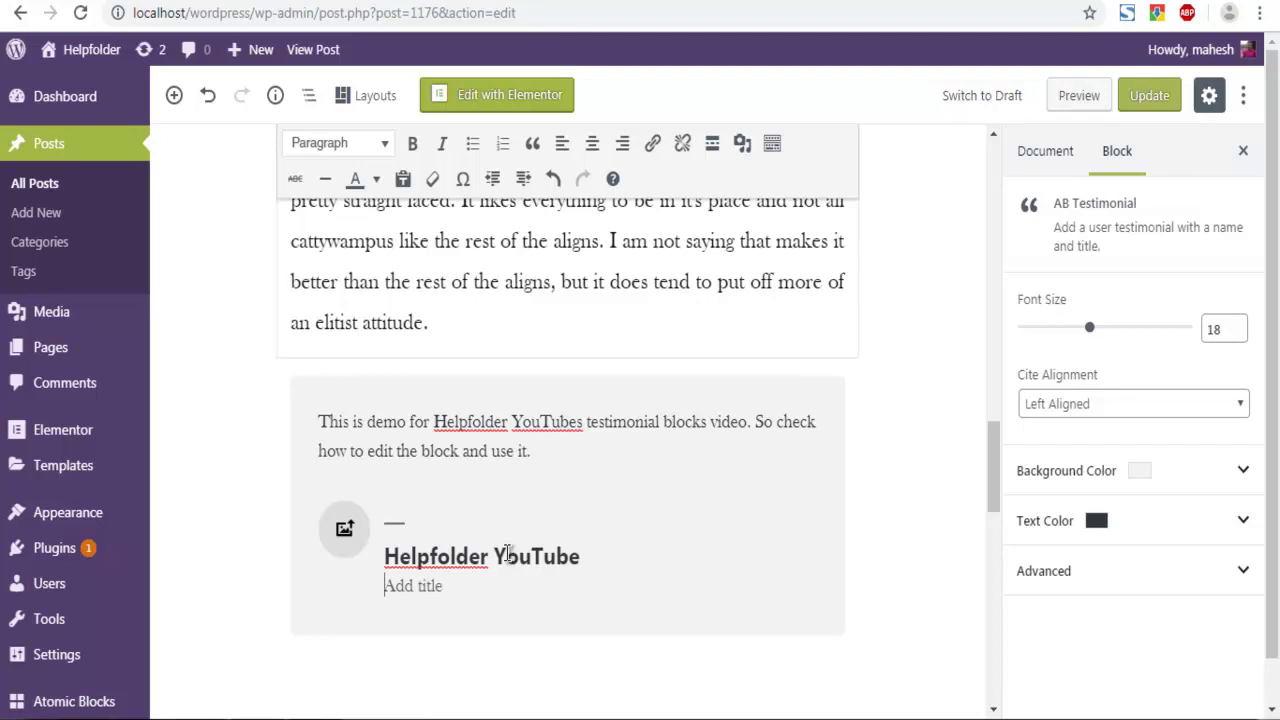
# - Enter "YouTube Video for Atomic Blocks Testimonial Block" as the title below the testimonial's name
pyautogui.write('YouTube ide')
pyautogui.press('BackSpace')
pyautogui.press('BackSpace')
pyautogui.press('BackSpace')
pyautogui.press('BackSpace')
pyautogui.write('vllv')
pyautogui.press('BackSpace')
pyautogui.write('Video for')
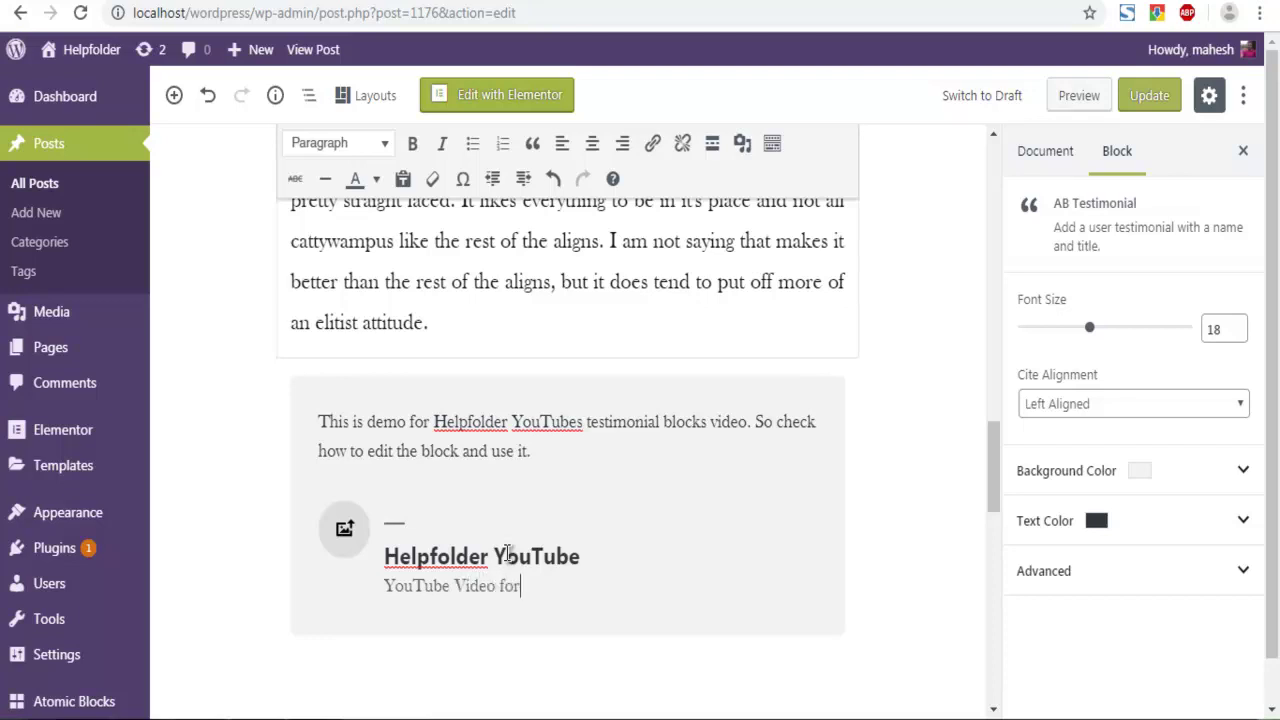
pyautogui.write(' Atomic Block')
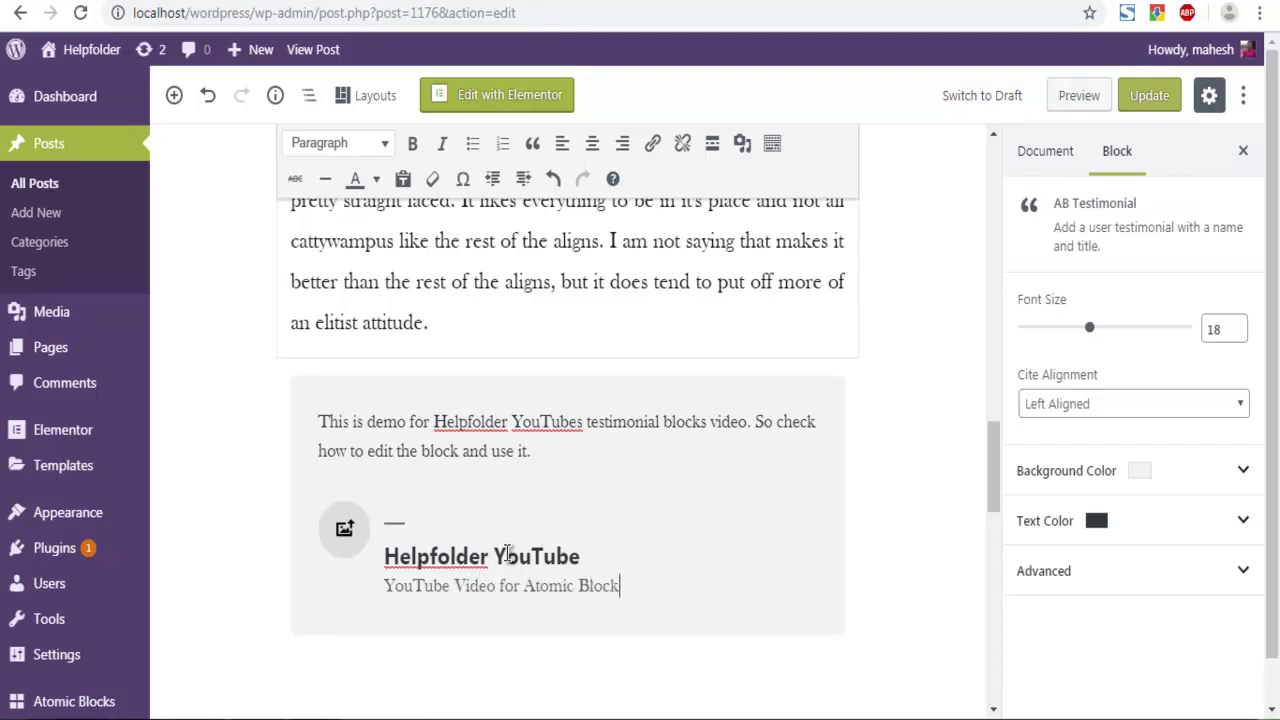
pyautogui.write('s Testimonial Block')
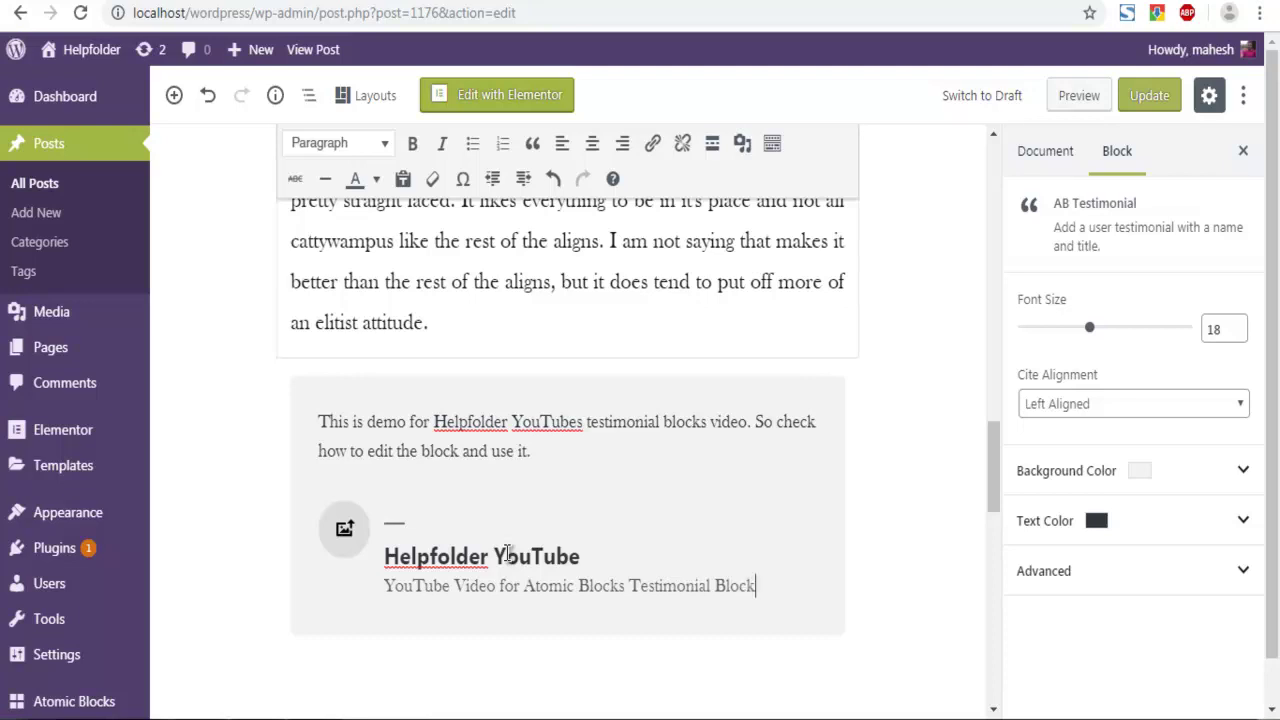
# - Set the testimonial's avatar to the sixth image in the first row of the media library
pyautogui.scroll(-1, 903, 450)
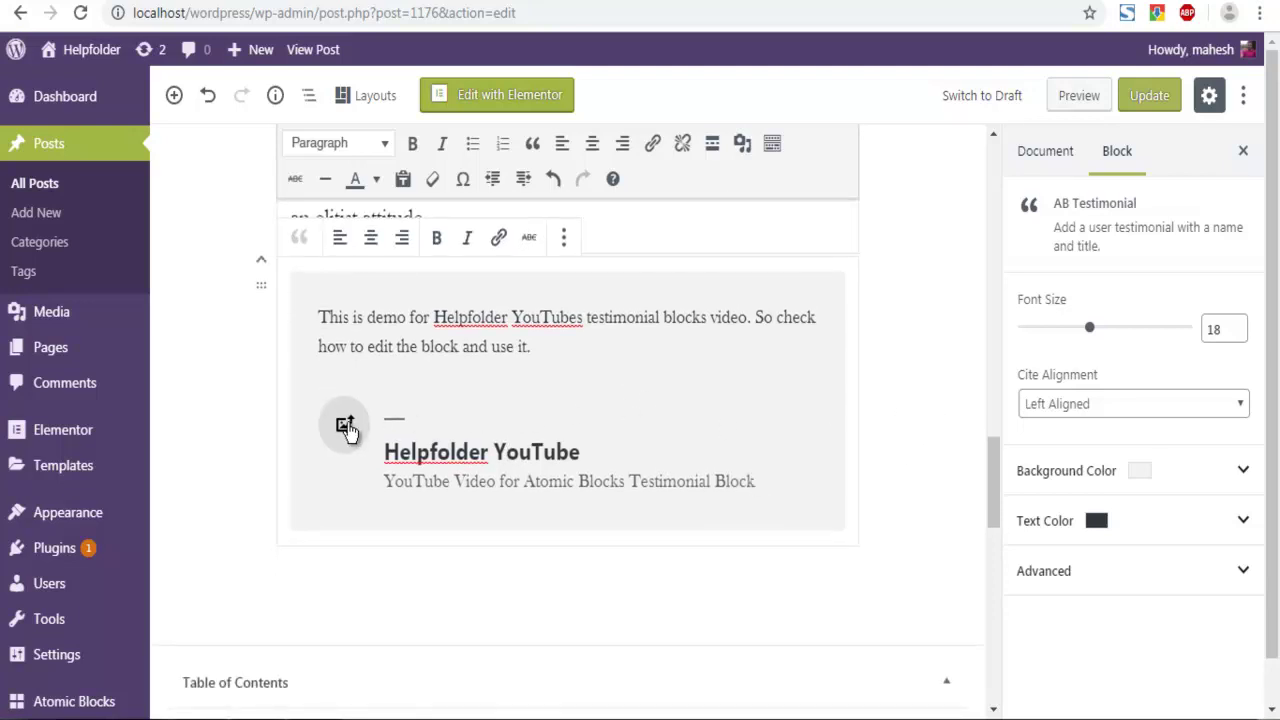
pyautogui.click(443, 404)
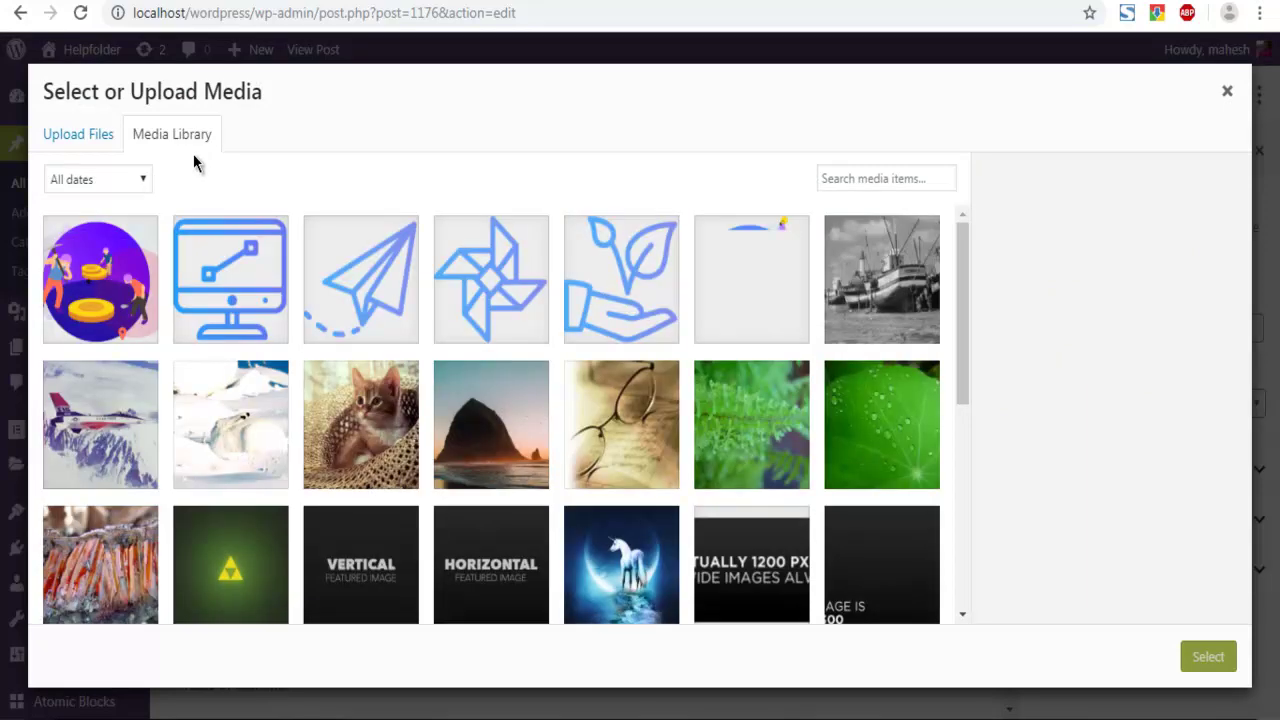
pyautogui.click(743, 305)
pyautogui.click(1205, 656)
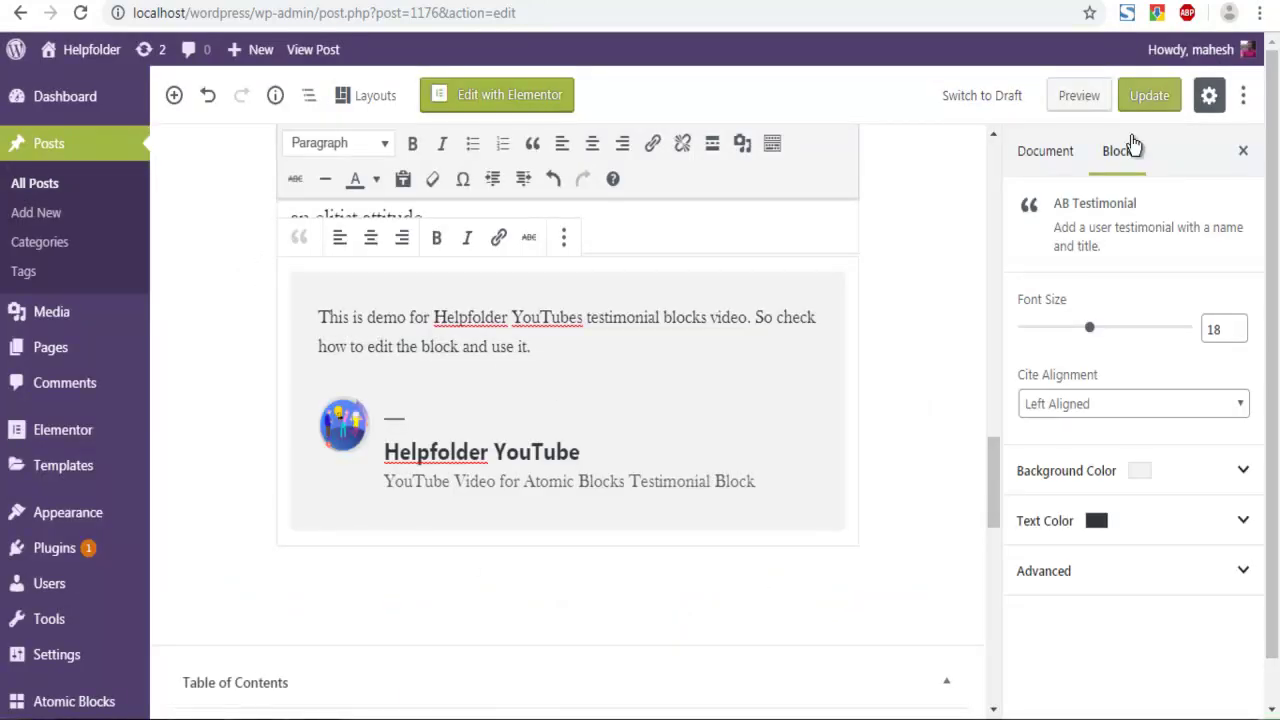
# - Update the post and open its published page in a new tab
pyautogui.click(1148, 100)
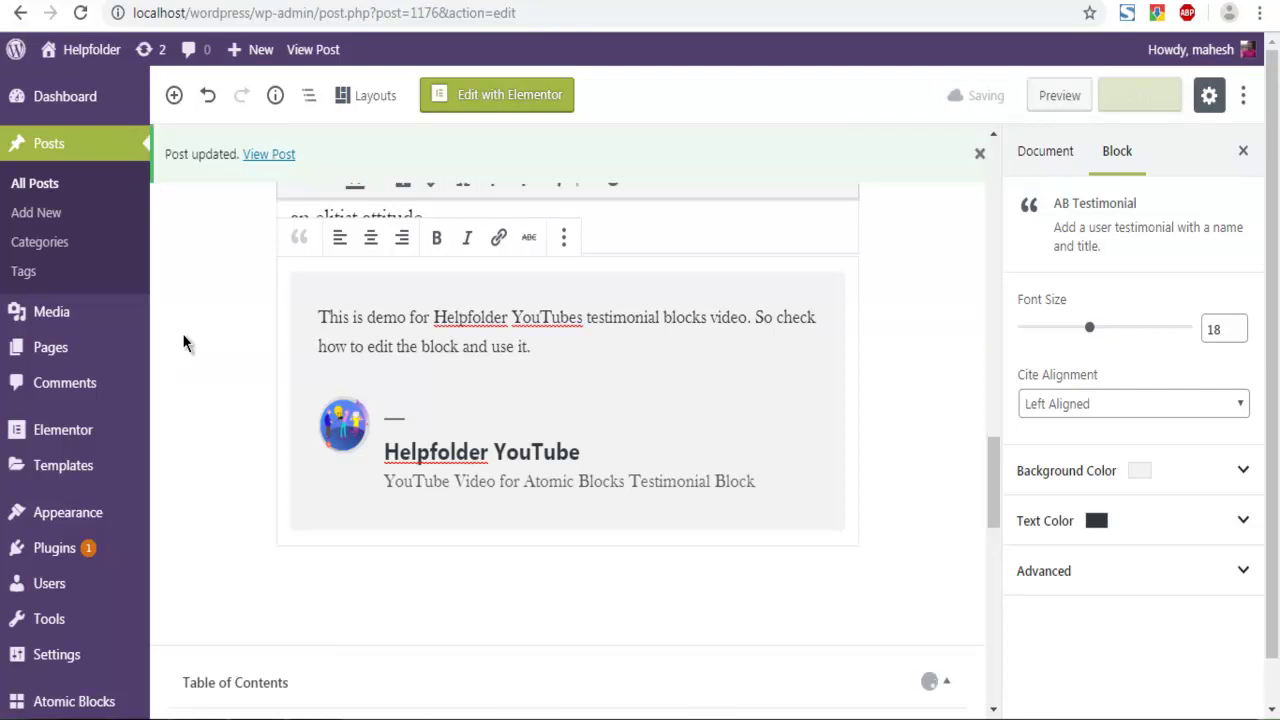
pyautogui.rightClick(275, 163)
pyautogui.press('Escape')
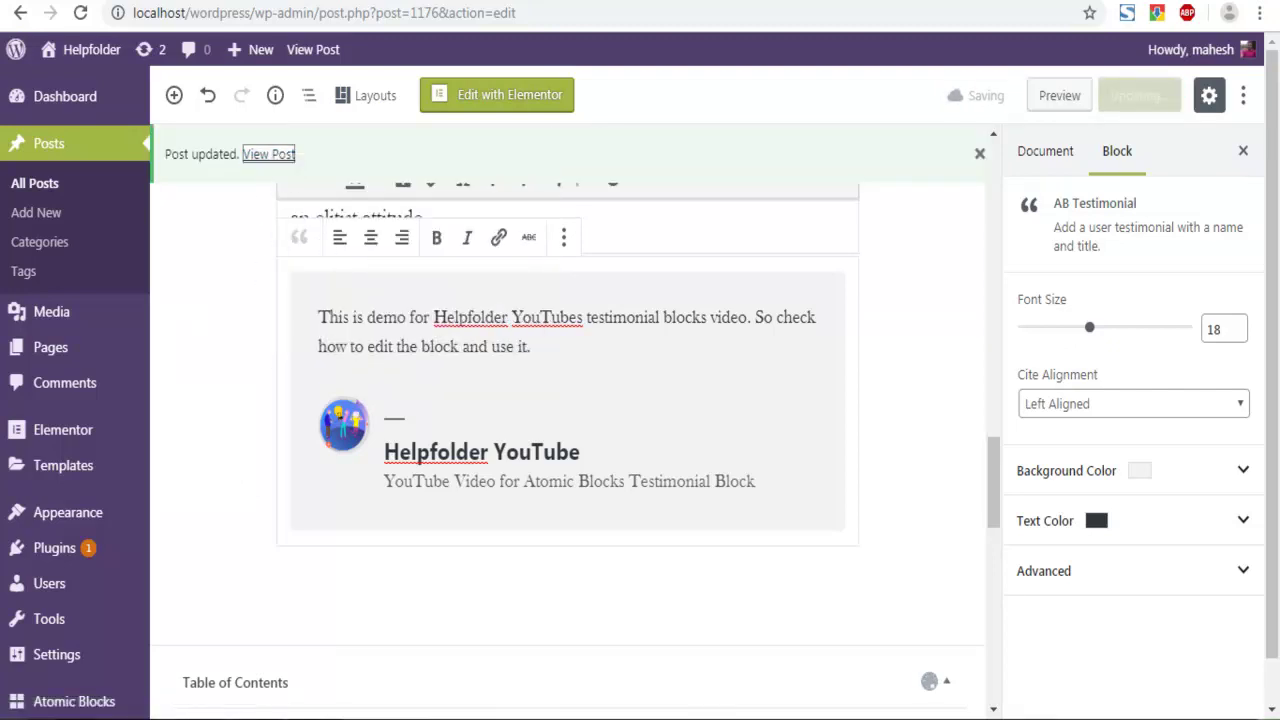
pyautogui.press('Return')
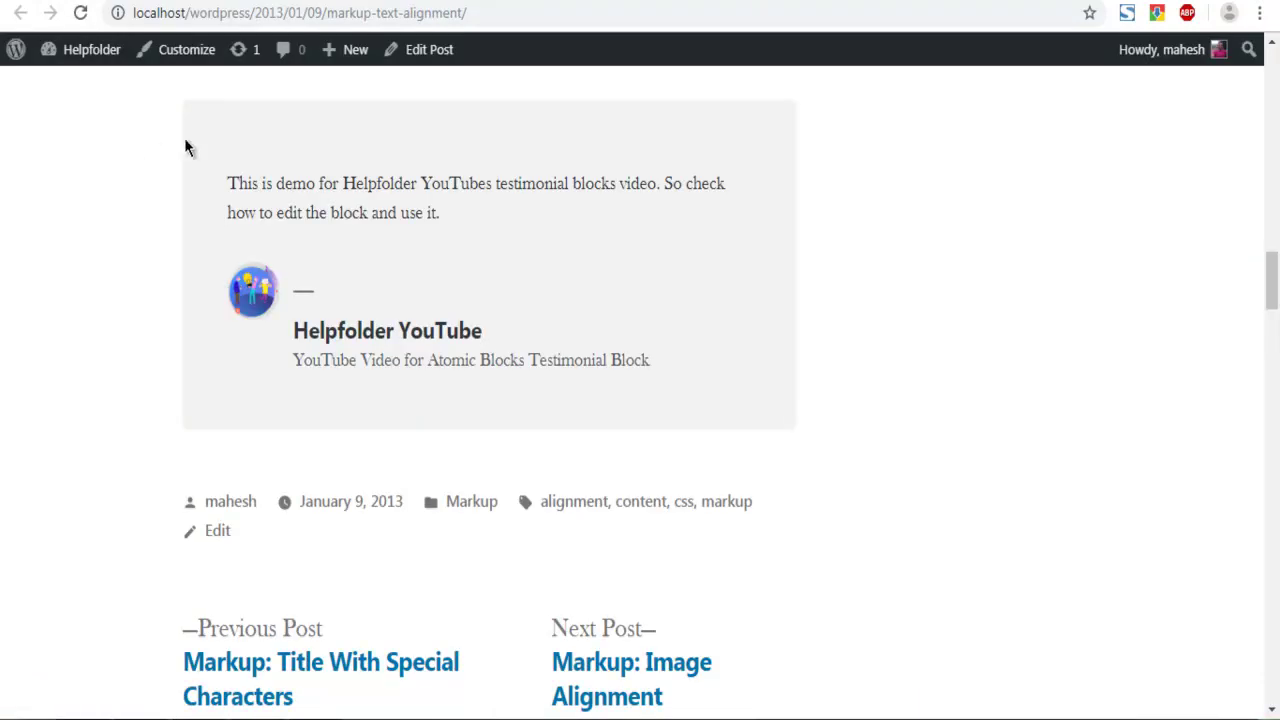
# - Examine the testimonial block's text, avatar, name and title on the published post page
pyautogui.moveTo(213, 188); pyautogui.dragTo(474, 226)
pyautogui.click(399, 236)
pyautogui.scroll(1, 158, 200)
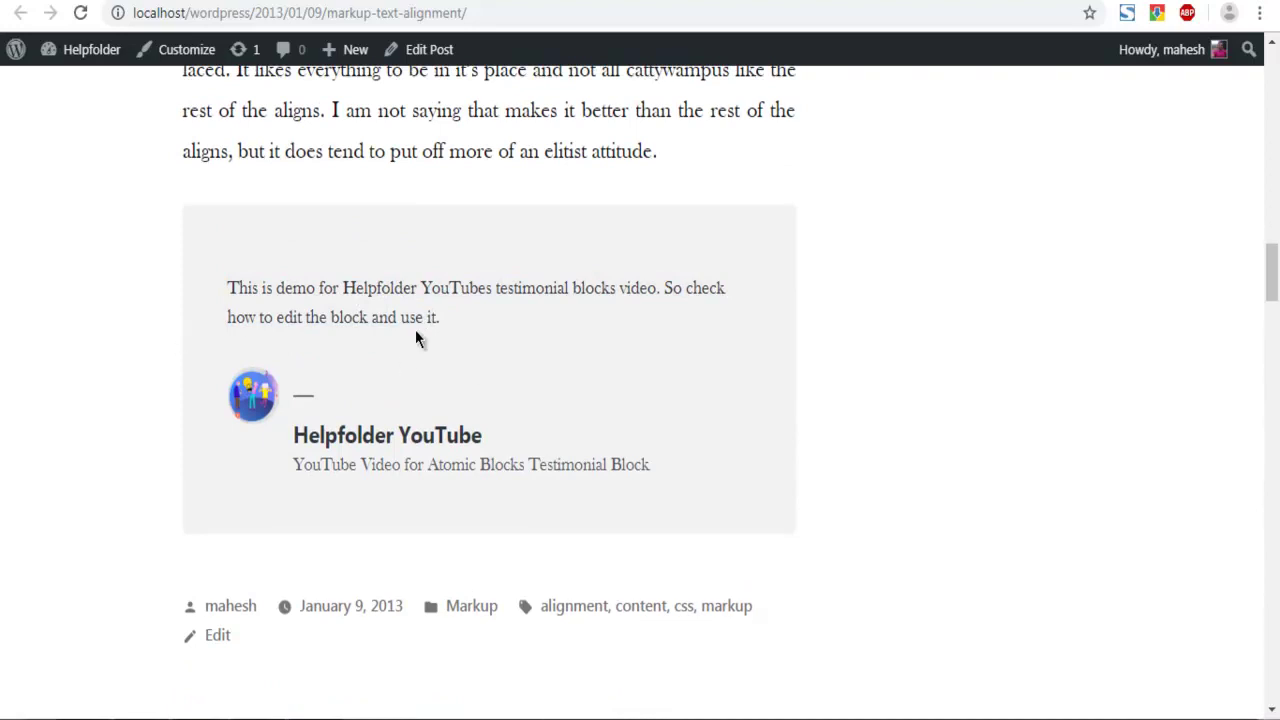
pyautogui.scroll(10, 125, 301)
pyautogui.scroll(-10, 125, 301)
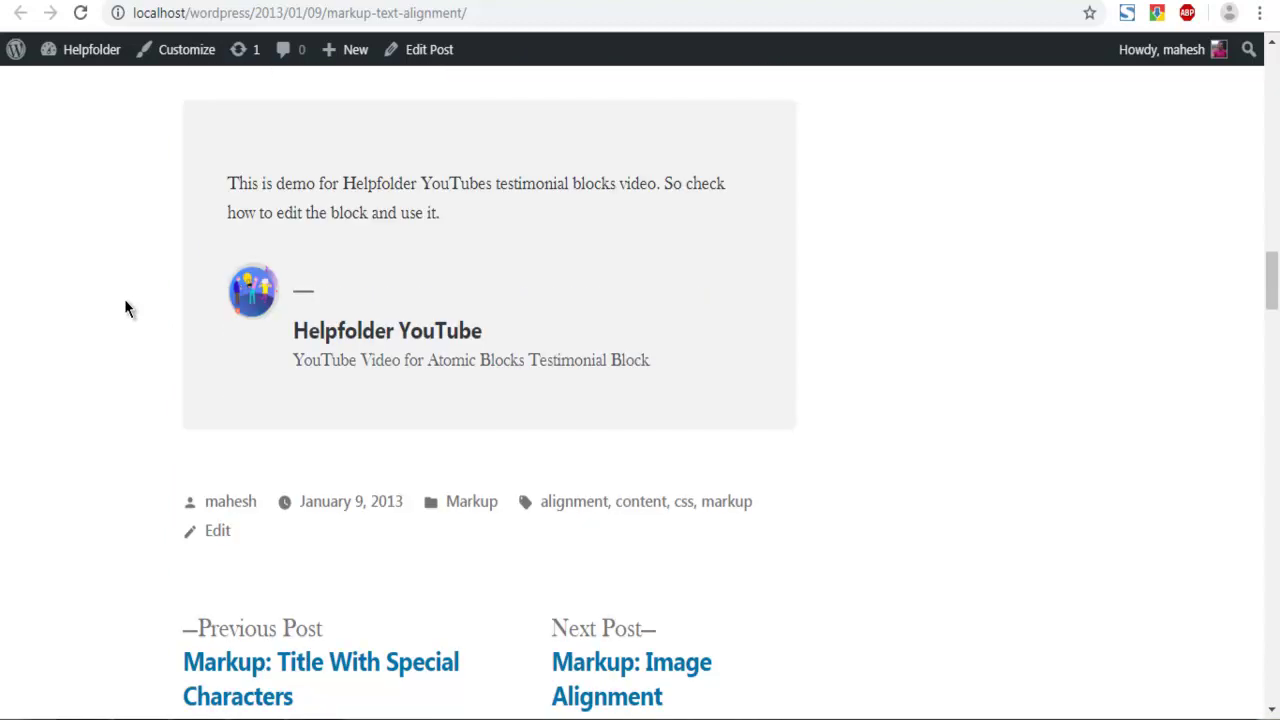